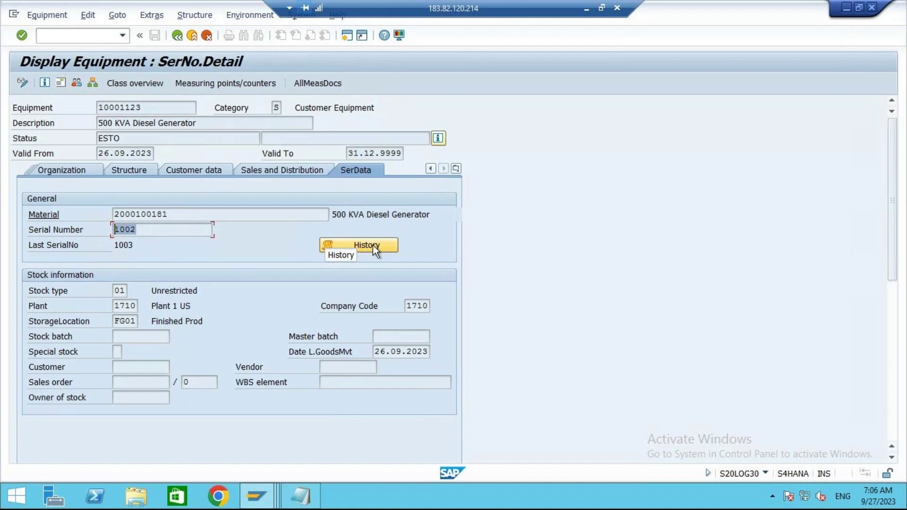
- View the history of serial number 1002, then return to the equipment list
left_click(373, 245)
left_click(177, 36)
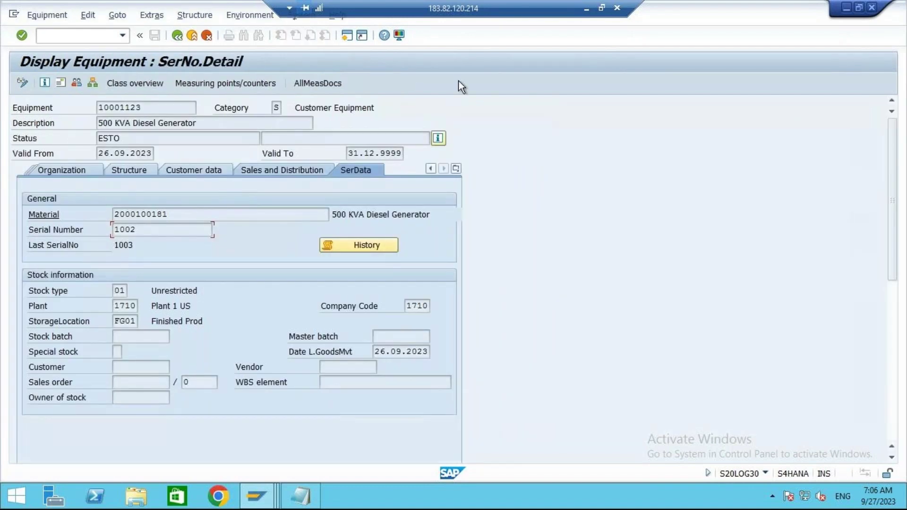
left_click(584, 9)
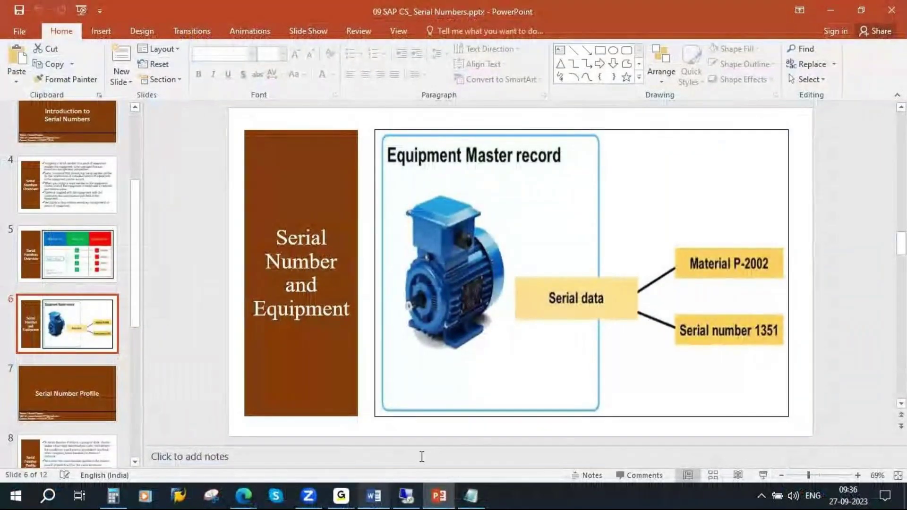
left_click(409, 501)
left_click(177, 36)
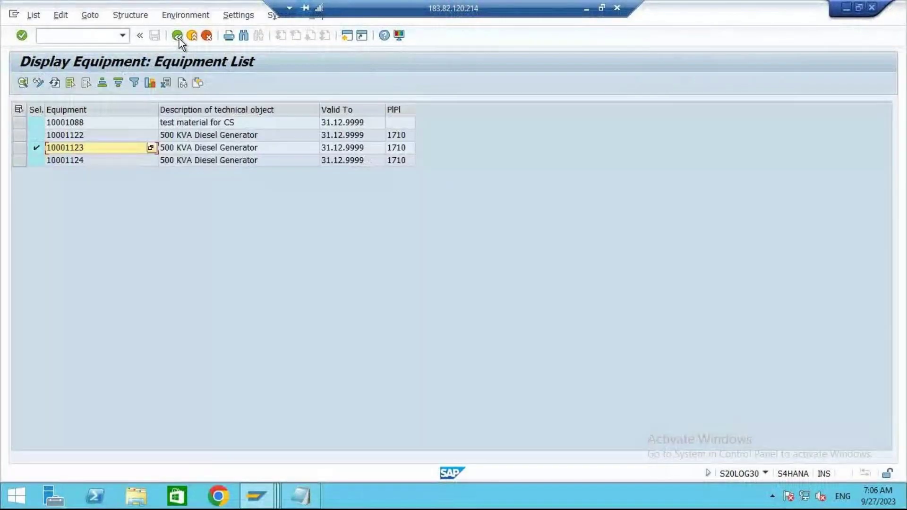
- Start transaction IQ01 in the stock overview session and show the transaction code in the status bar
mouse_move(257, 496)
left_click(498, 407)
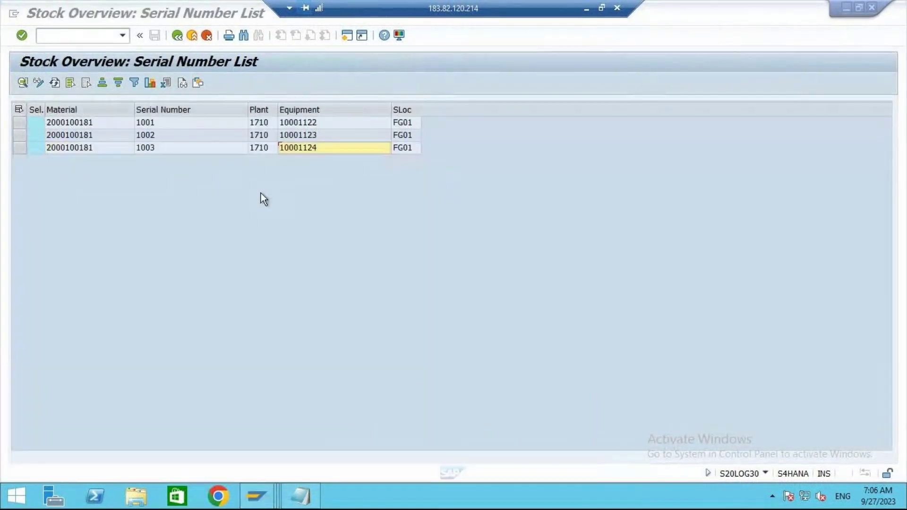
left_click(74, 36)
type("/niq01")
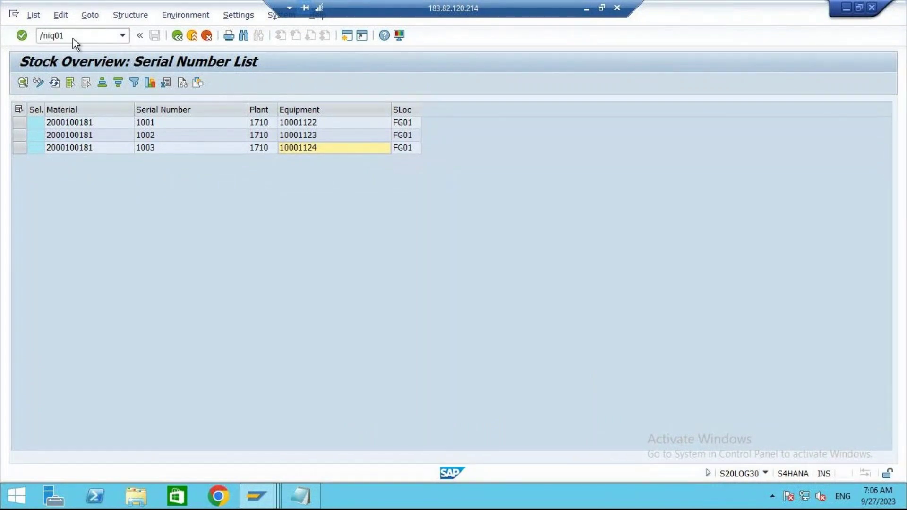
key("Return")
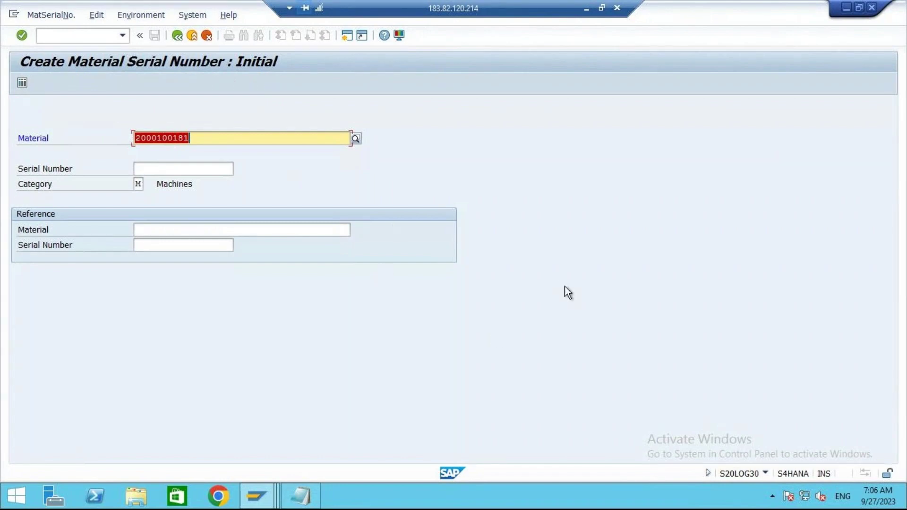
left_click(765, 472)
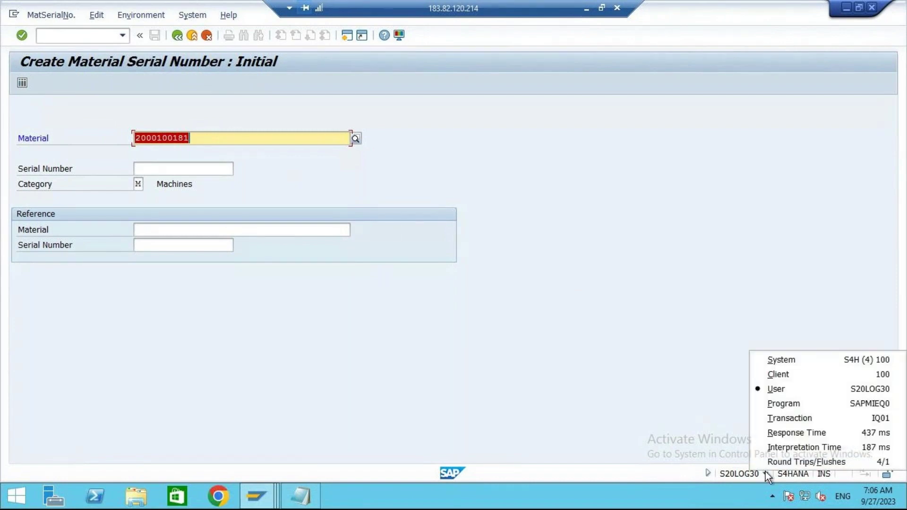
left_click(871, 419)
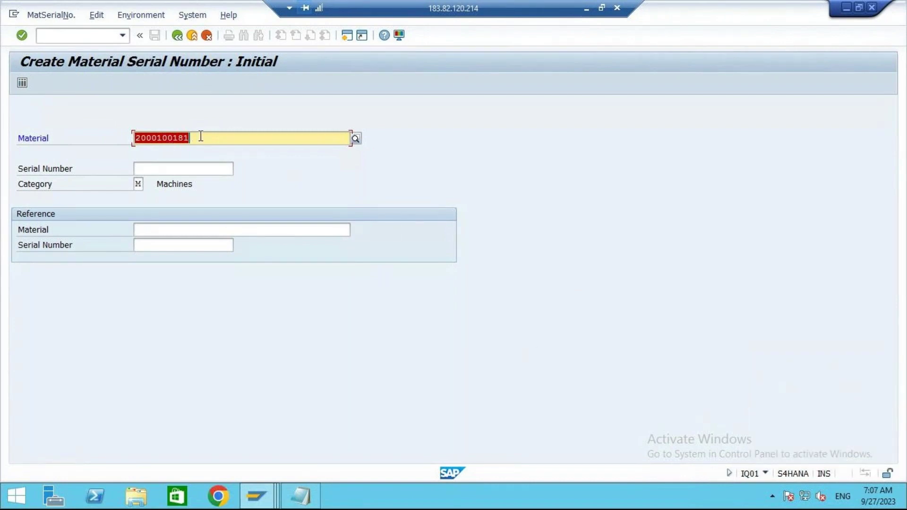
- Open the column layout settings of the equipment list and sort the available columns by name
left_click(177, 169)
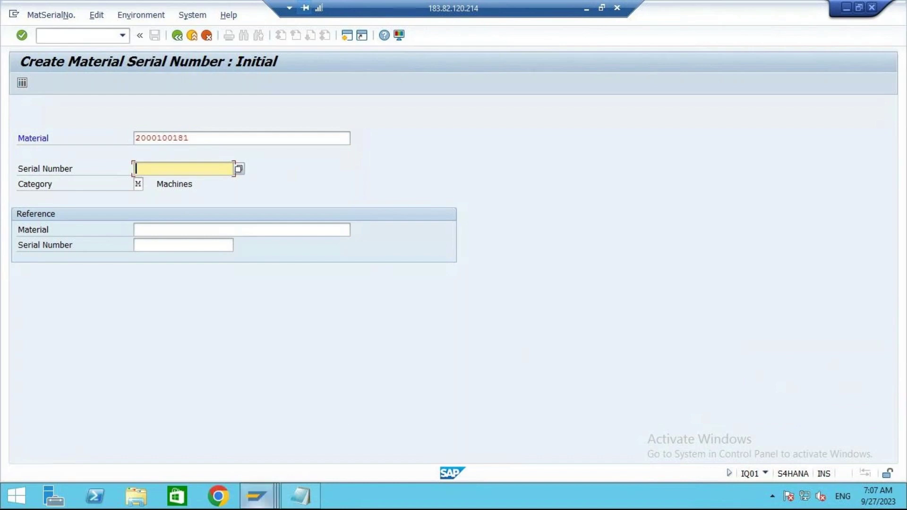
left_click(259, 500)
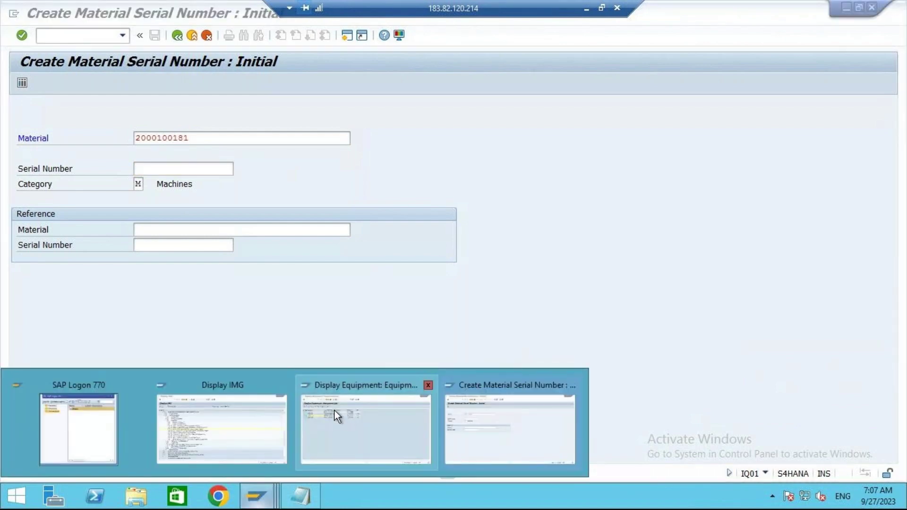
left_click(334, 410)
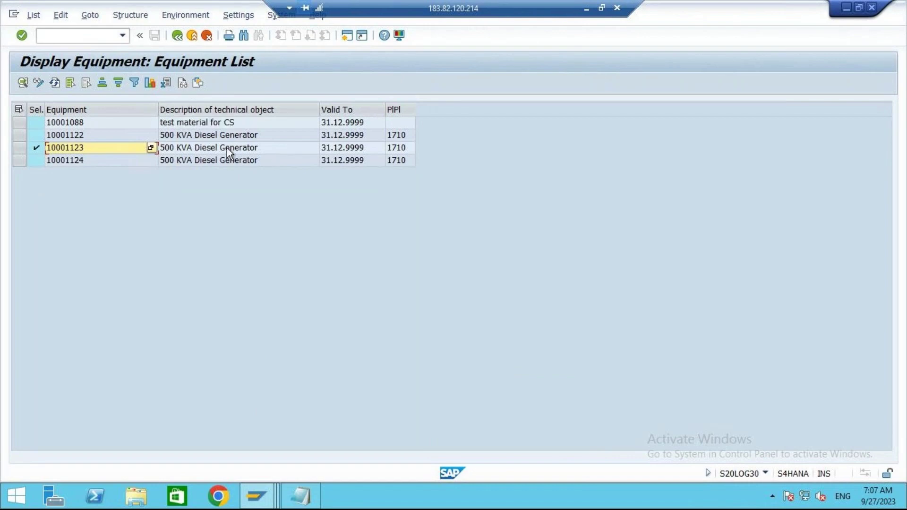
left_click(199, 84)
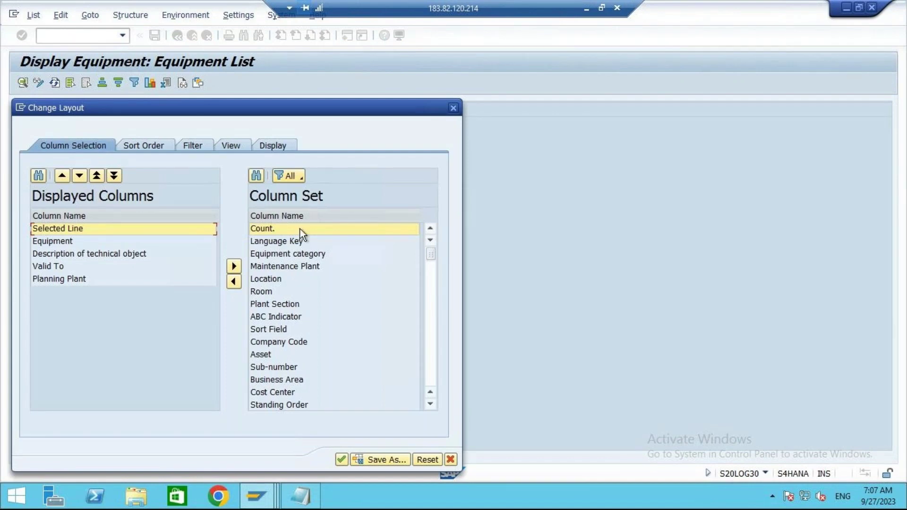
left_click(298, 220)
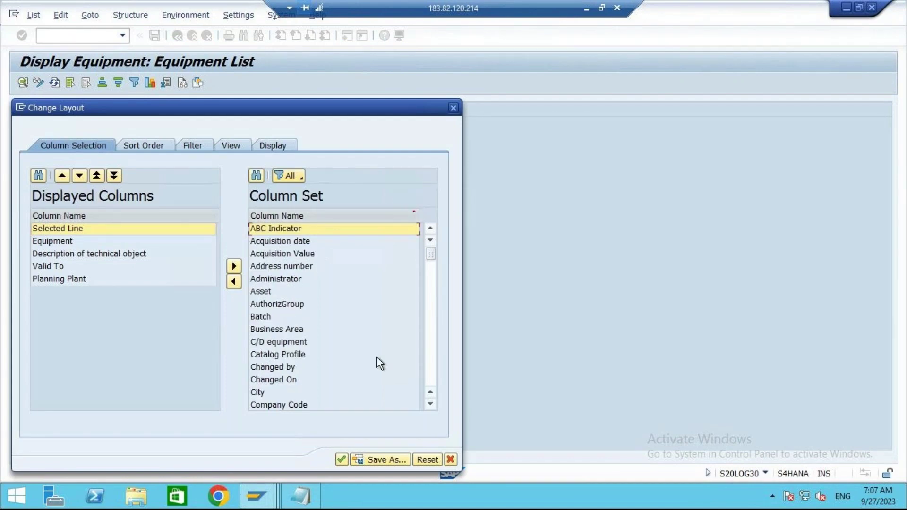
- Add the Serial Number column before Planning Plant in the displayed columns and apply the layout
left_click(429, 403)
left_click(429, 403)
left_click(429, 403)
left_click(429, 404)
left_click(429, 404)
left_click(429, 404)
left_click(430, 404)
left_click(429, 404)
left_click(429, 404)
left_click(430, 403)
left_click(429, 403)
left_click(433, 371)
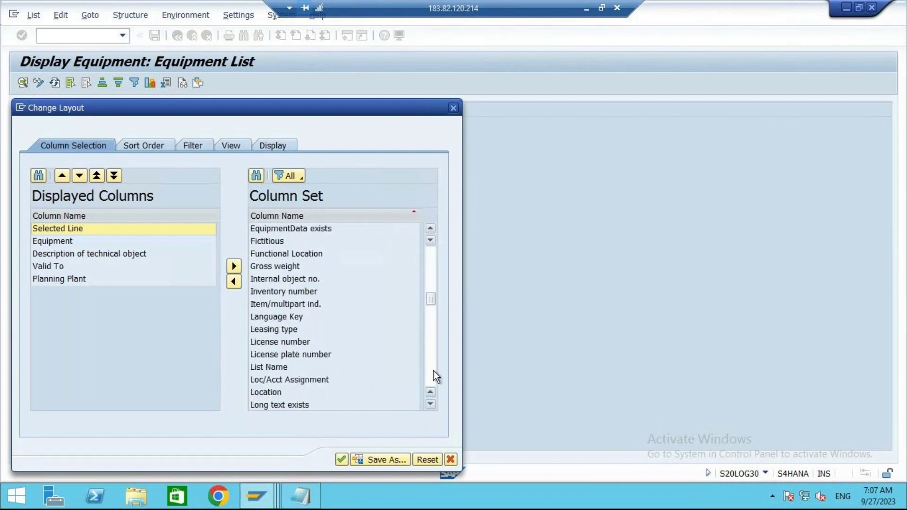
left_click(433, 371)
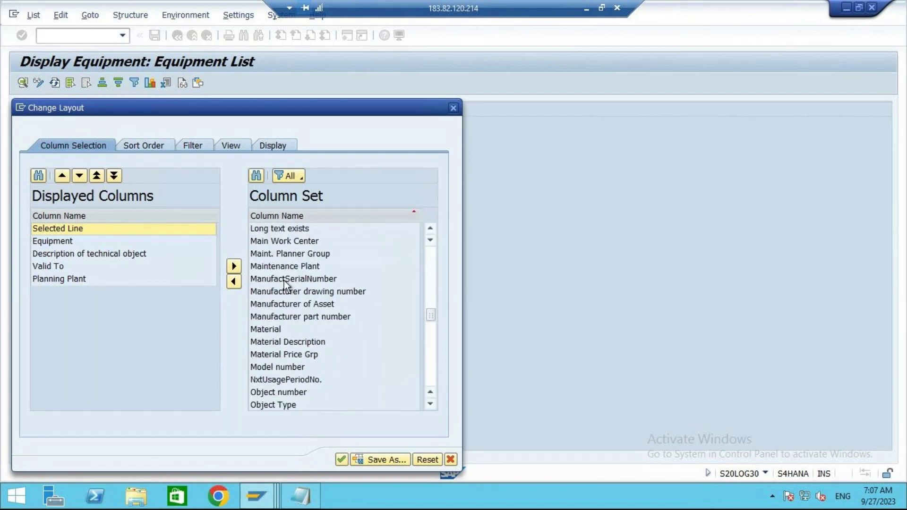
left_click(430, 404)
left_click(430, 404)
scroll(430, 406, "down", 7)
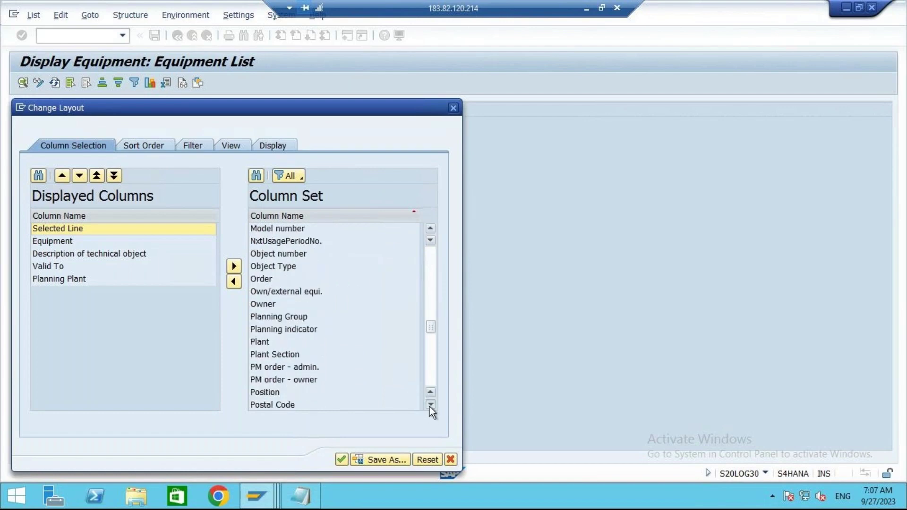
scroll(430, 406, "down", 1)
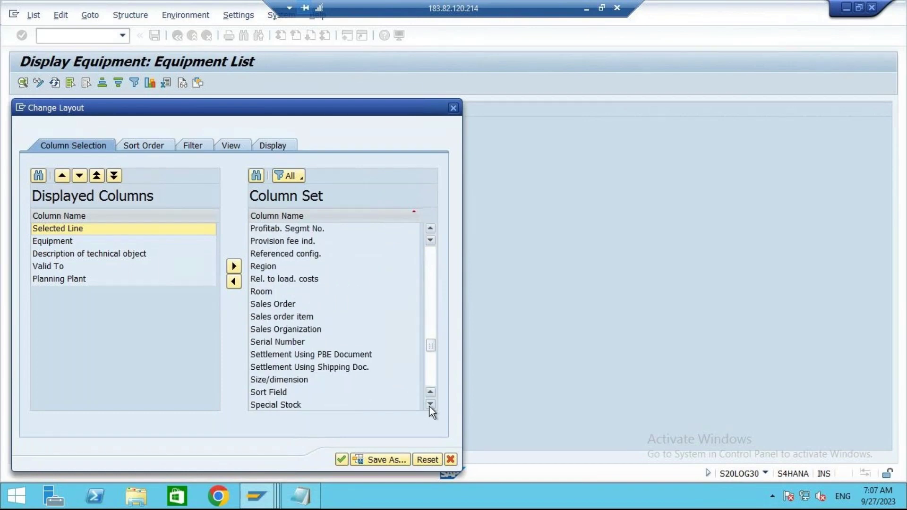
left_click(276, 344)
left_click(89, 280)
left_click(237, 283)
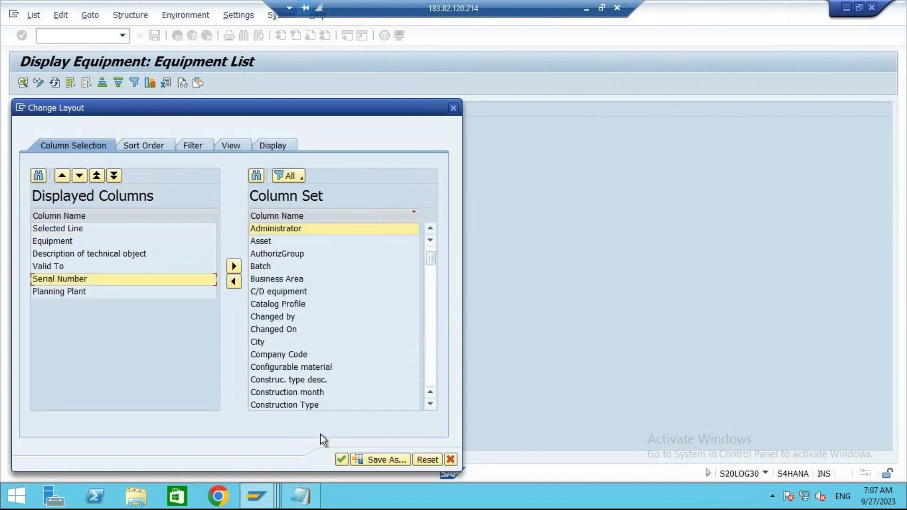
left_click(341, 459)
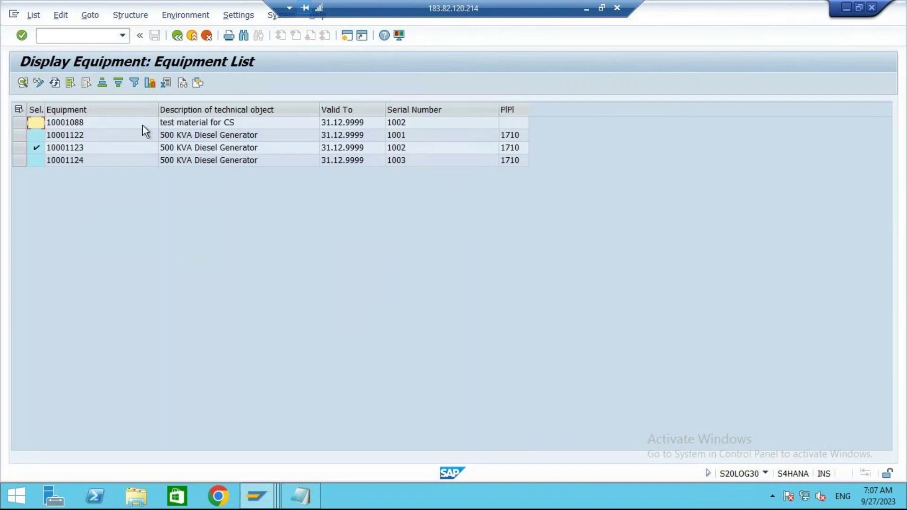
left_click(19, 124)
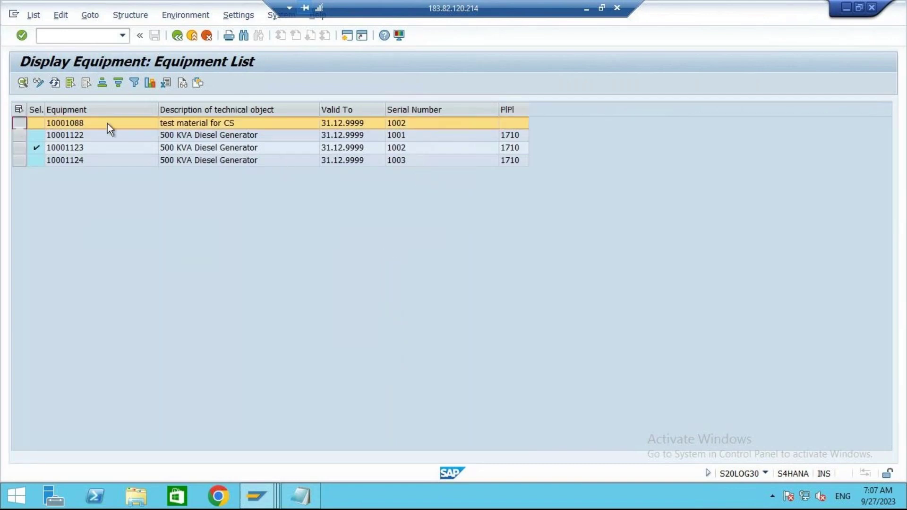
left_click(402, 160)
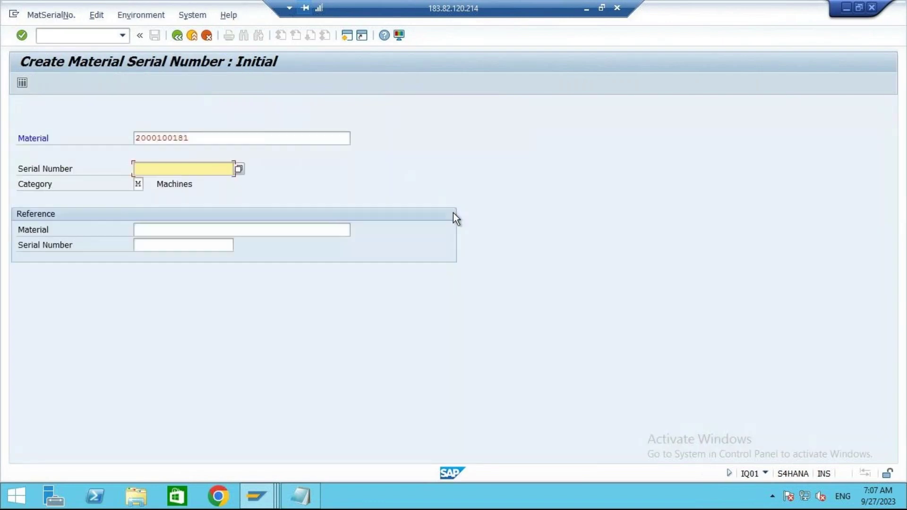
type("1004")
left_click(138, 183)
left_click(151, 185)
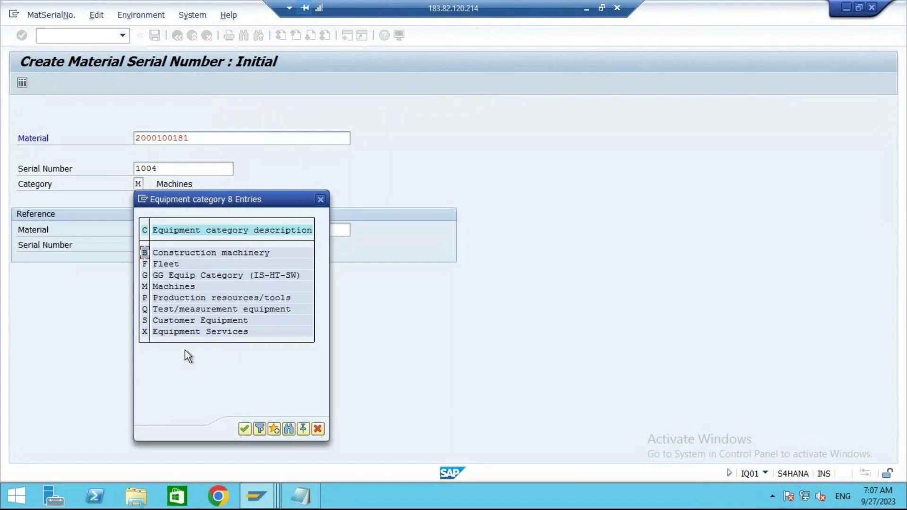
double_click(180, 320)
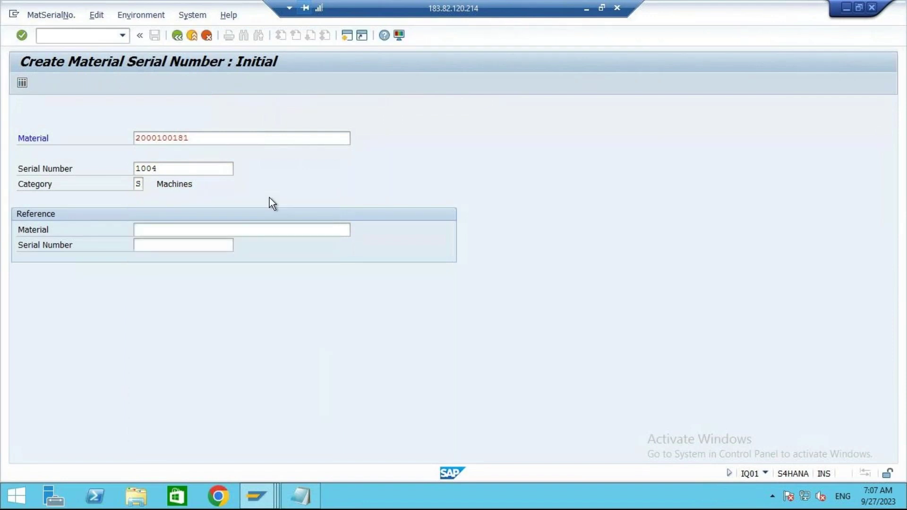
key("Return")
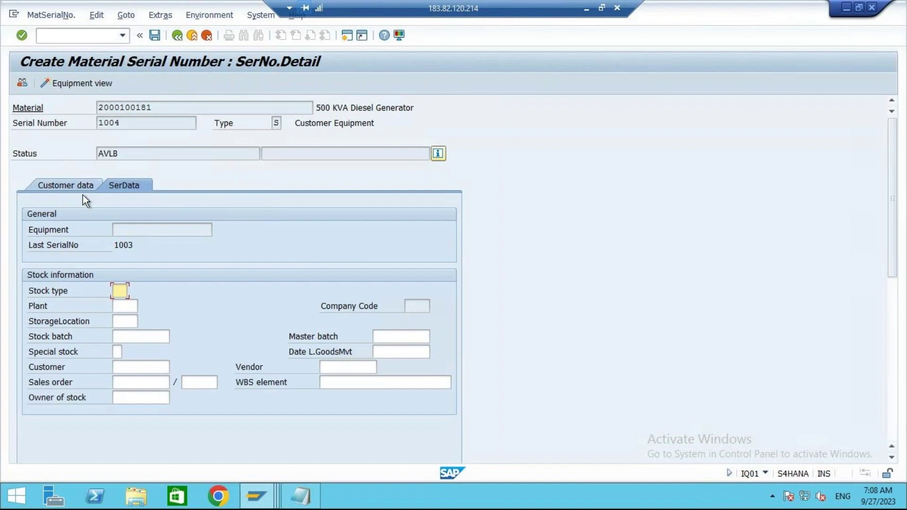
- Set the stock information to stock type 01, plant 1710 and storage location 171A
left_click(122, 295)
type("01")
left_click(124, 307)
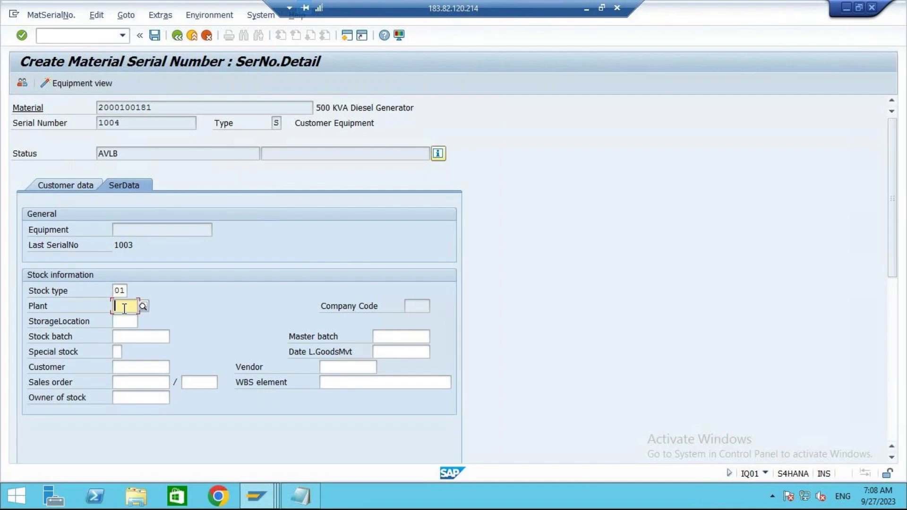
type("1710")
key("Tab")
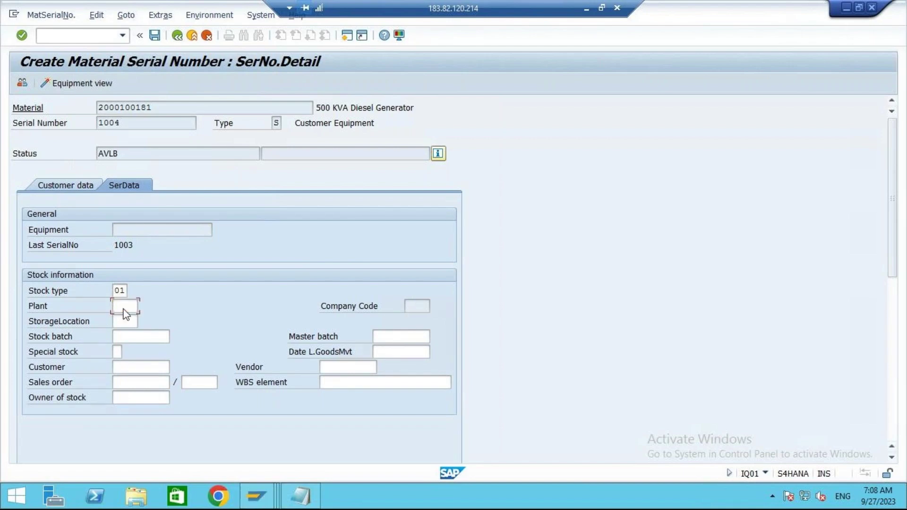
type("171a")
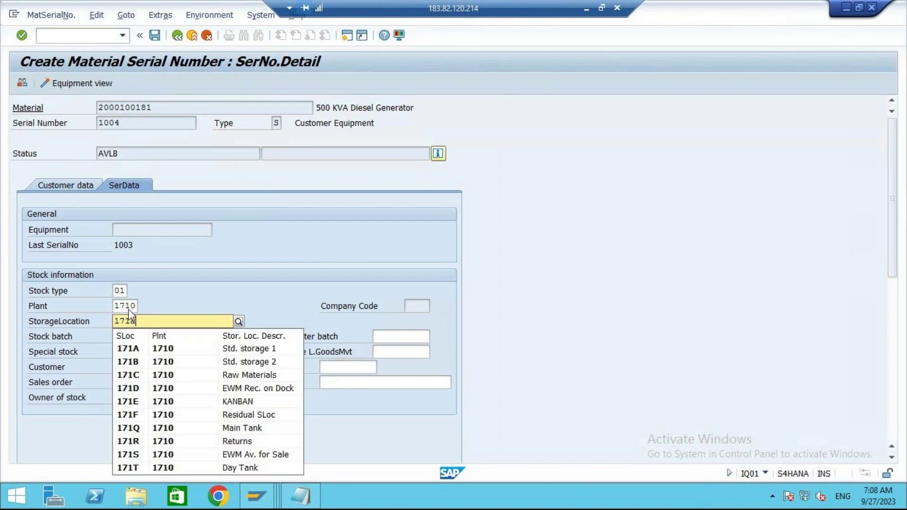
key("Return")
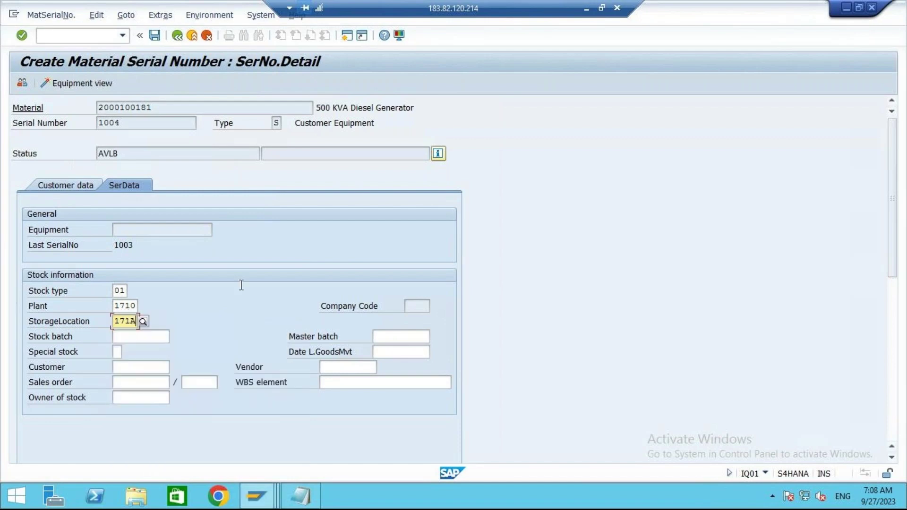
key("Return")
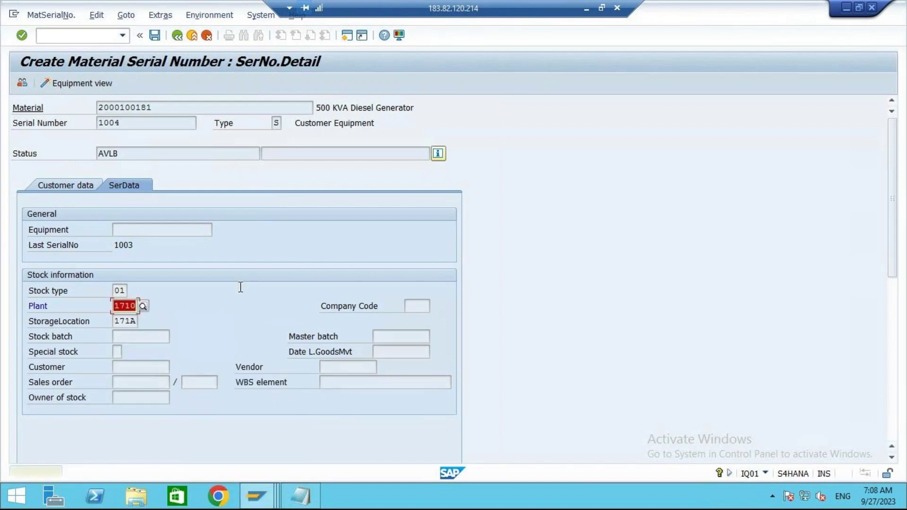
key("Return")
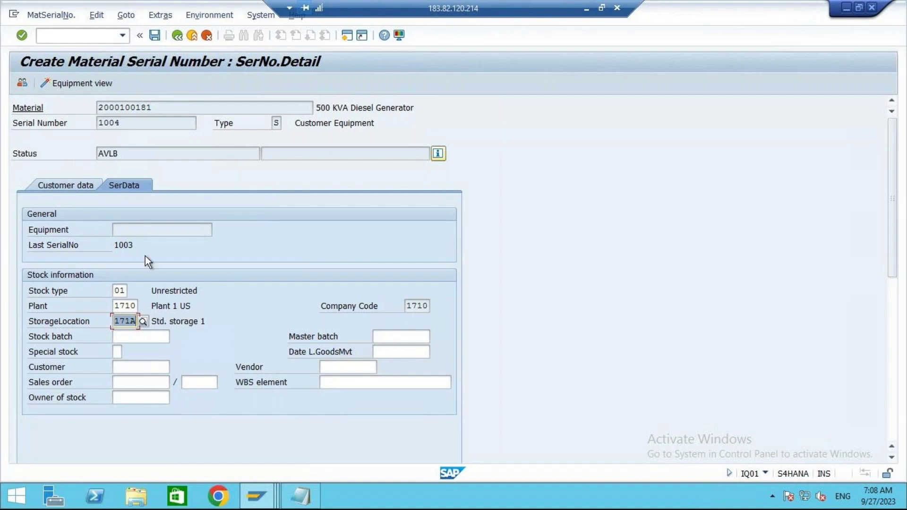
- Review the customer data and serial data of serial number 1004 and save the record
left_click(189, 230)
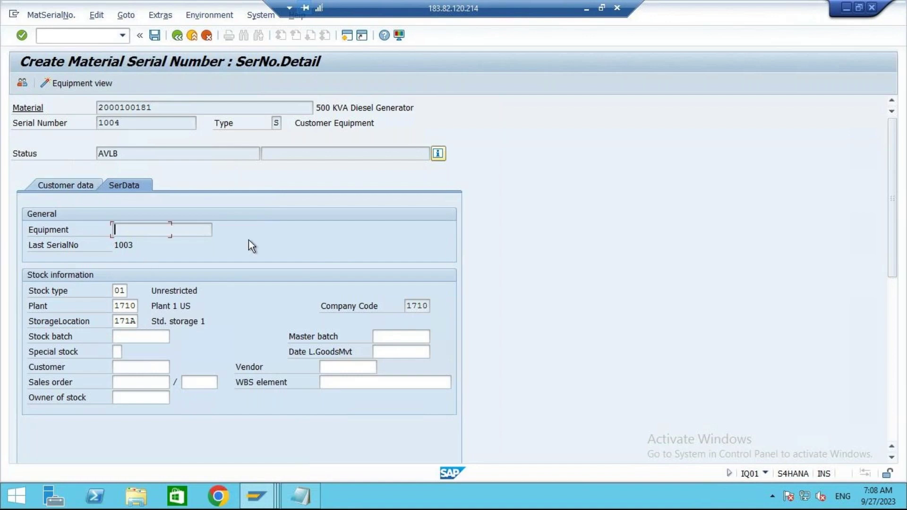
key("Return")
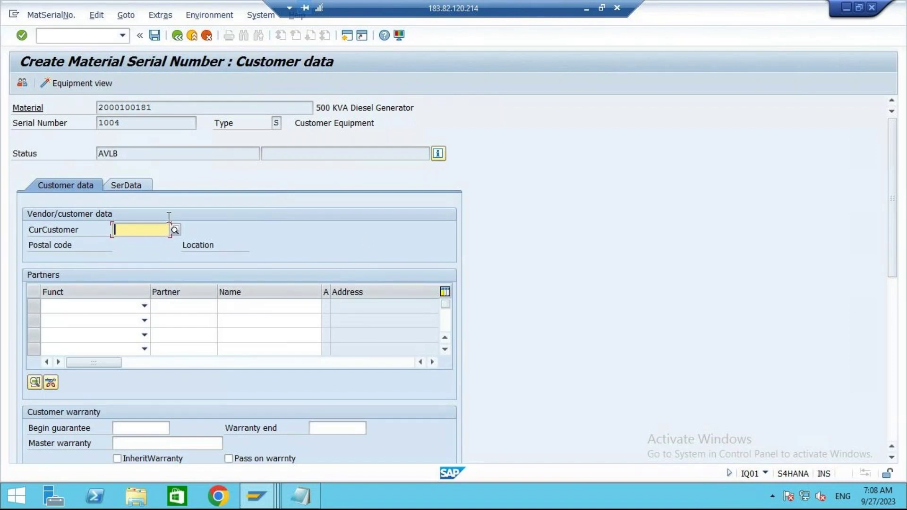
left_click(123, 185)
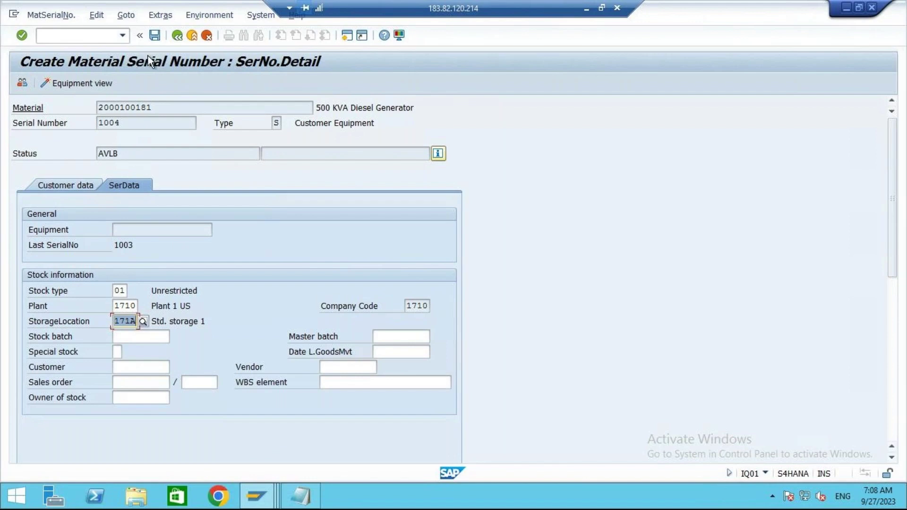
left_click(155, 37)
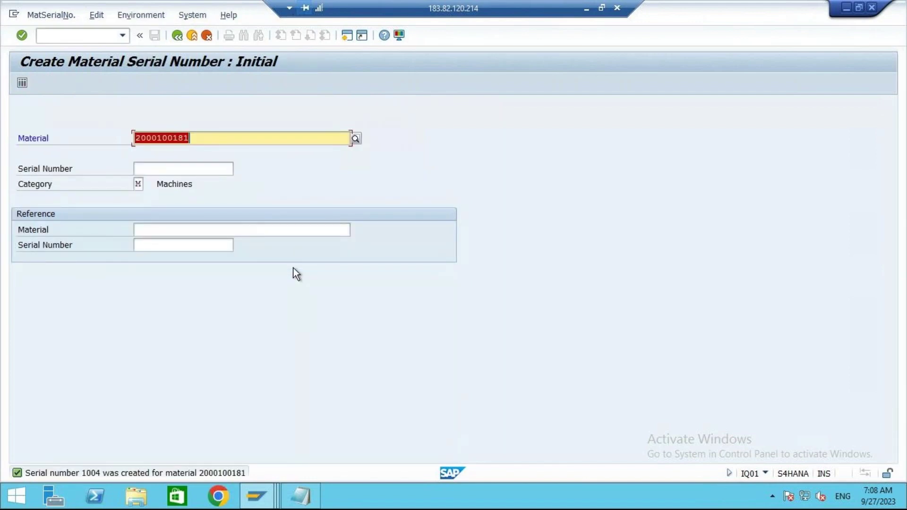
left_click(52, 15)
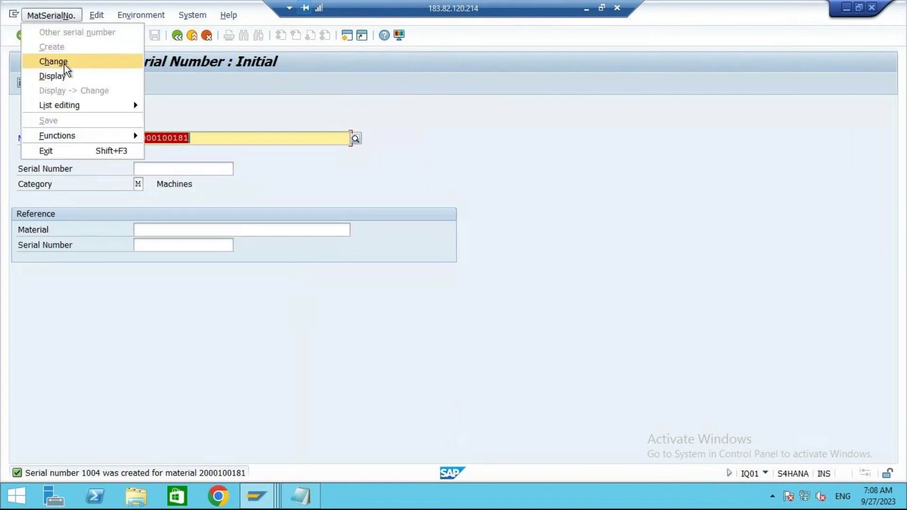
left_click(52, 61)
key("Return")
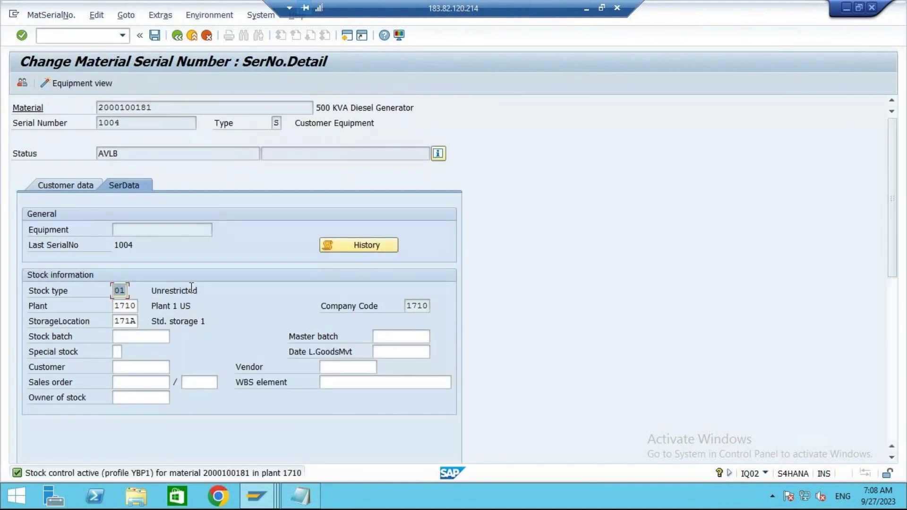
left_click(153, 231)
left_click(76, 83)
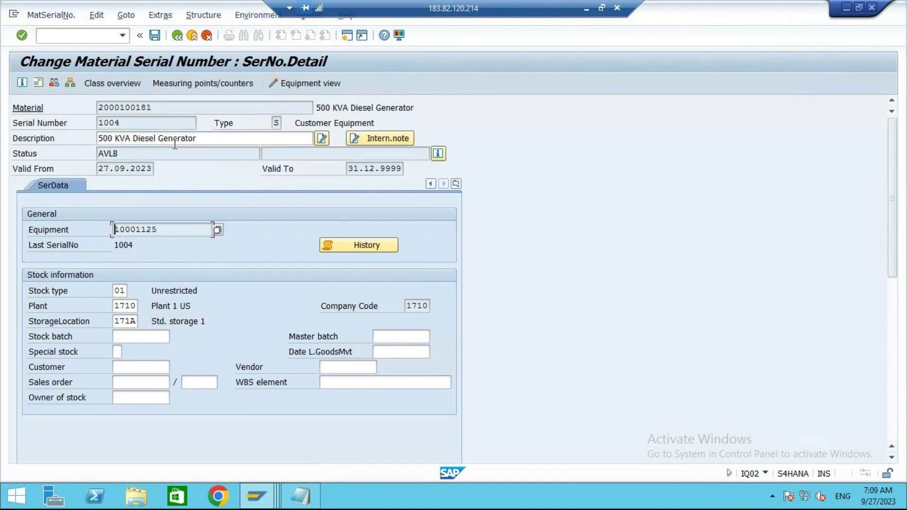
double_click(128, 228)
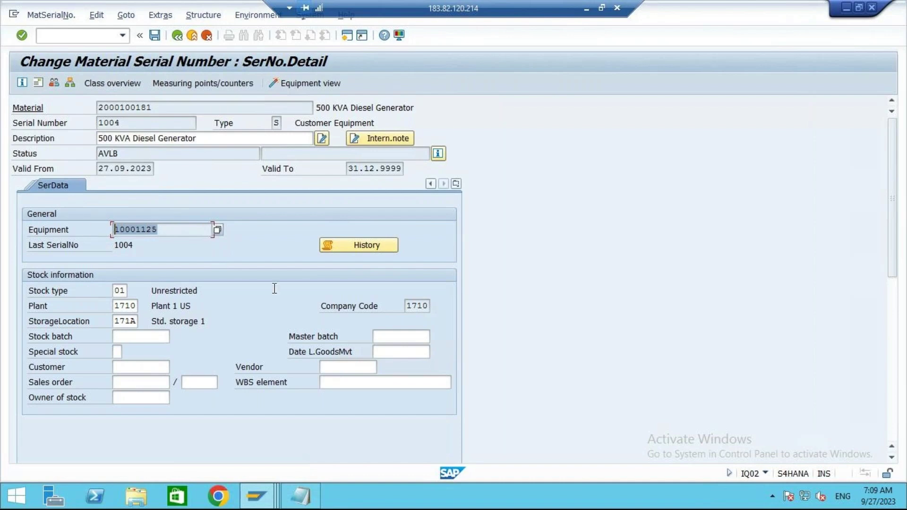
- In the general data, set the object type to 3000 (Diesel Generator) and the start-up date to 26.09.2023
left_click(457, 184)
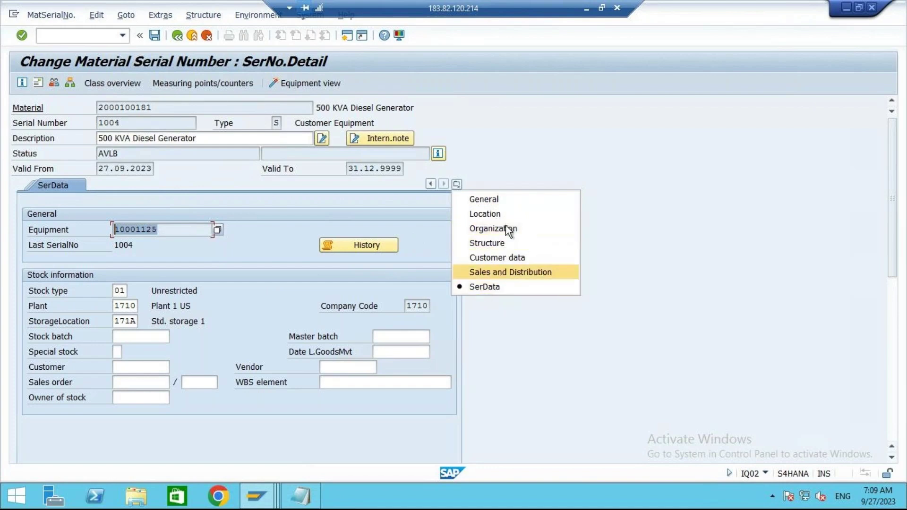
left_click(506, 198)
left_click(165, 245)
left_click(174, 245)
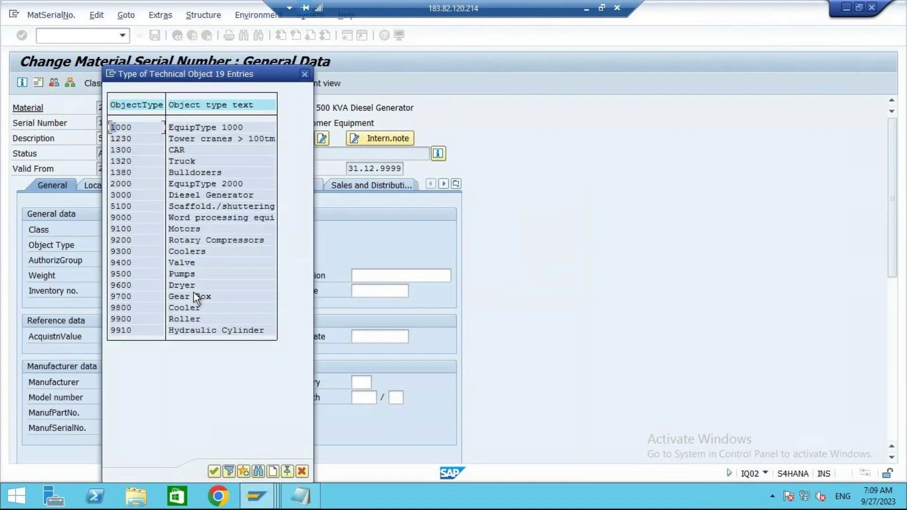
left_click(211, 197)
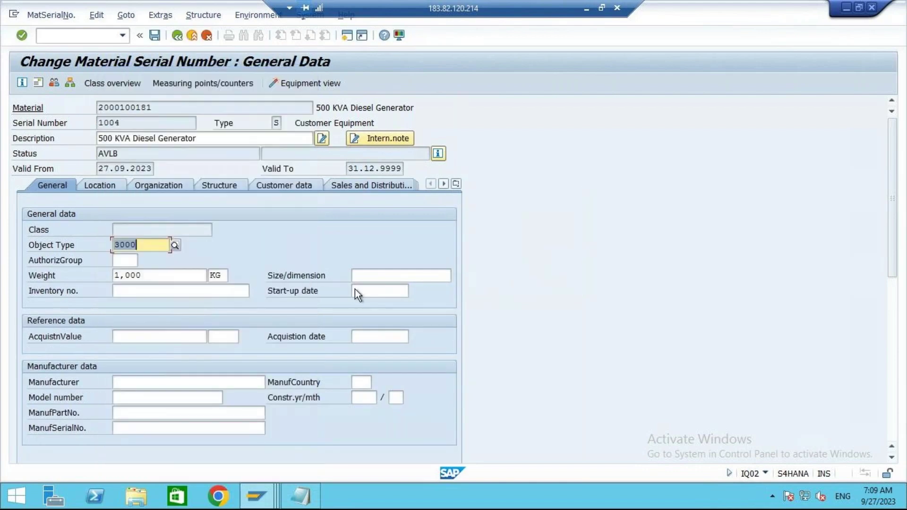
left_click(355, 289)
left_click(376, 303)
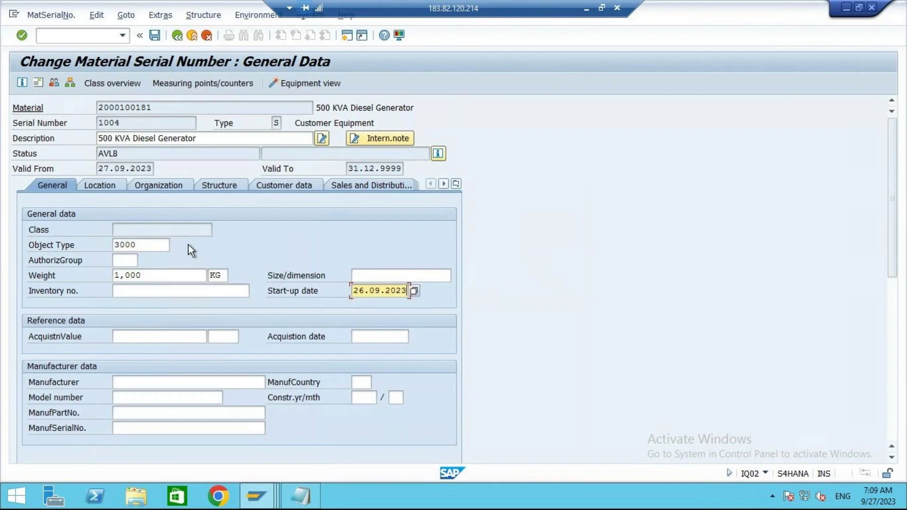
- Check the location data, then assign planner group 920 and main work center EXT-SERV in plant 1710 in the organization data
left_click(106, 186)
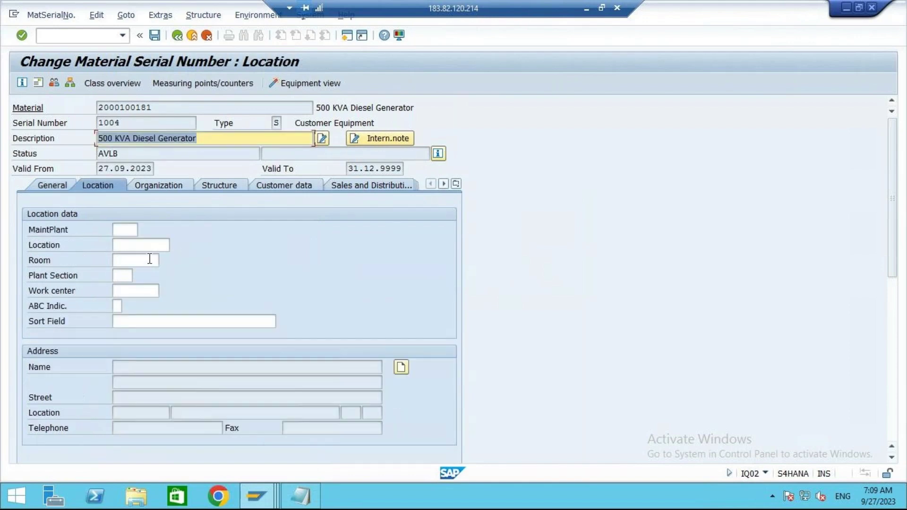
left_click(129, 229)
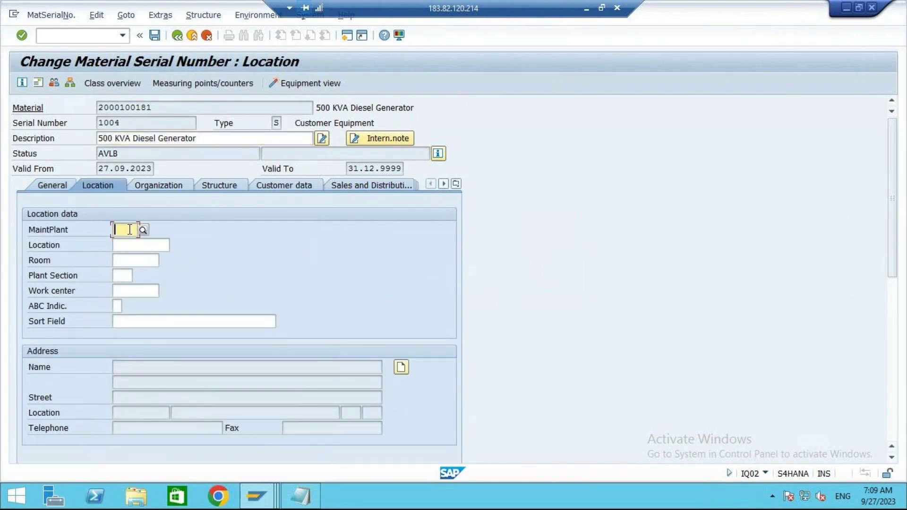
left_click(166, 189)
left_click(132, 382)
type("920")
left_click(134, 397)
left_click(136, 408)
left_click(182, 393)
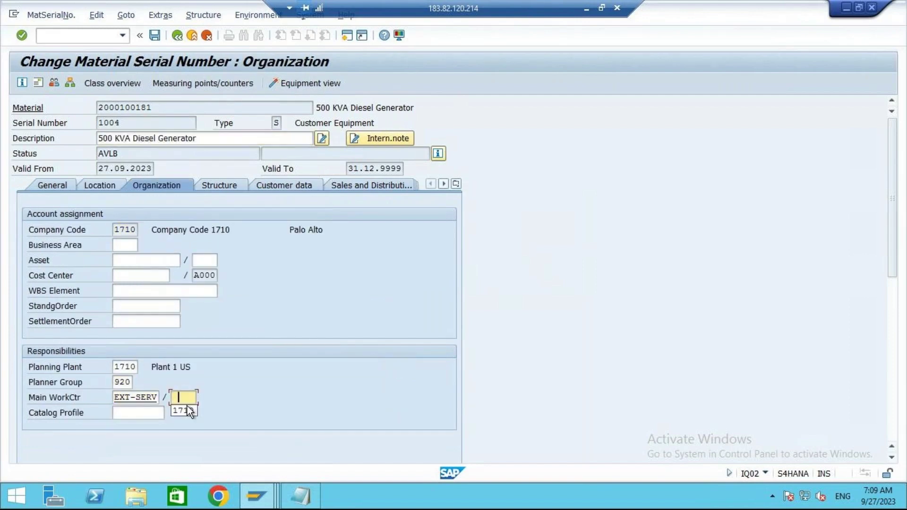
left_click(186, 409)
- Set the cost center to 17101321 in the account assignment and validate the entries
left_click(136, 273)
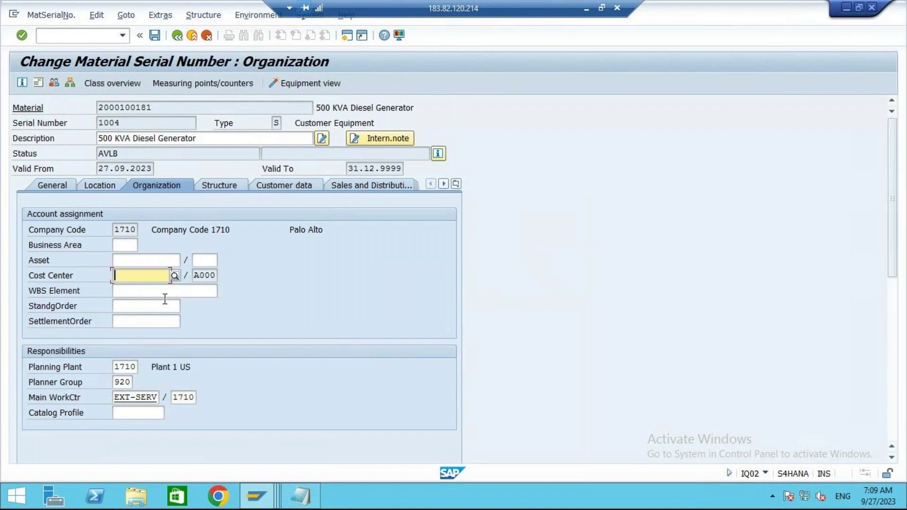
left_click(142, 289)
key("Return")
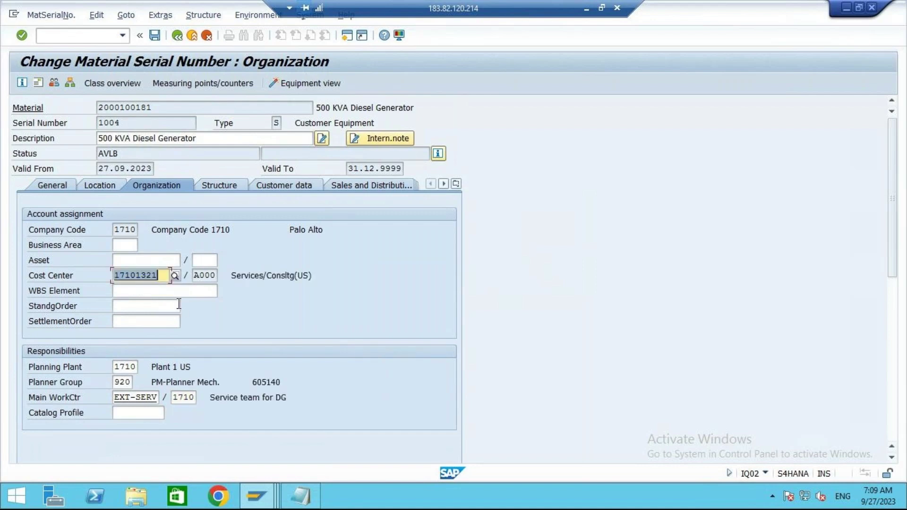
- Review the construction type in the structure data and the serial data, and save the serial number record
left_click(223, 187)
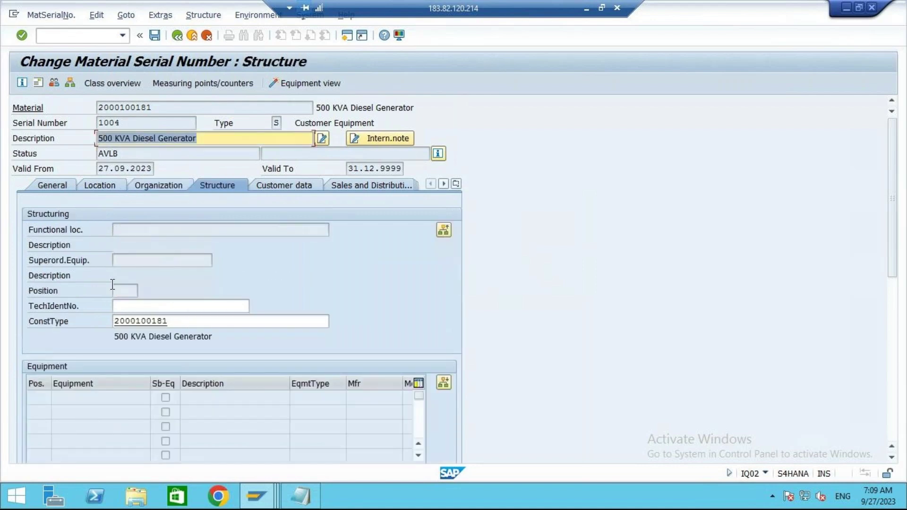
double_click(175, 325)
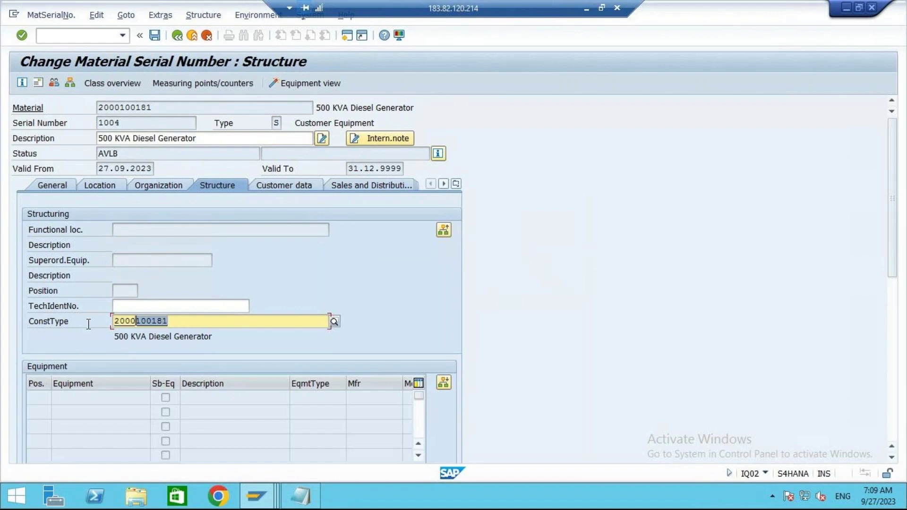
left_click(457, 187)
left_click(498, 288)
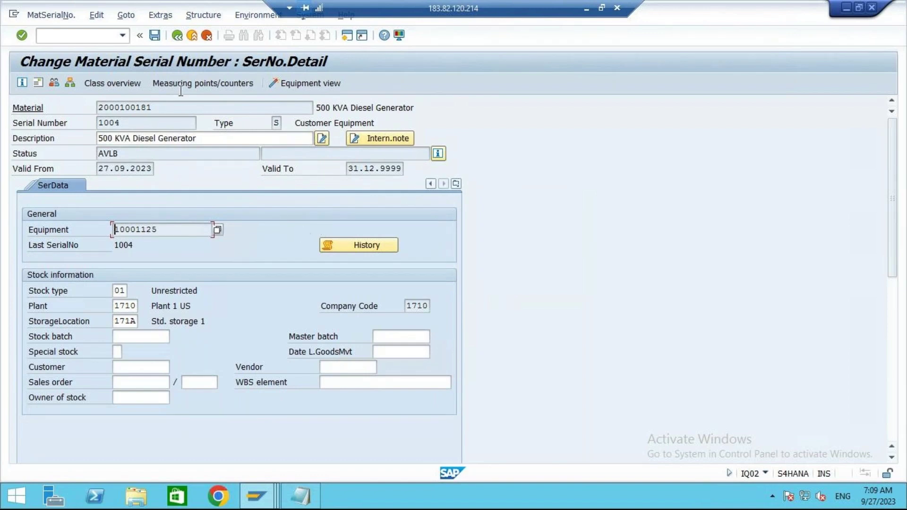
left_click(155, 36)
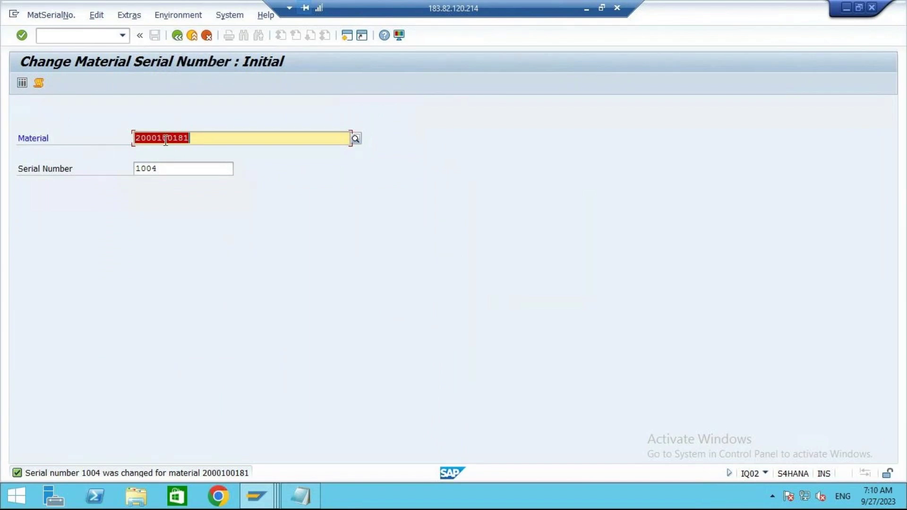
- Display the saved record of serial number 1004 and check the equipment number assigned to it
left_click(52, 15)
left_click(57, 76)
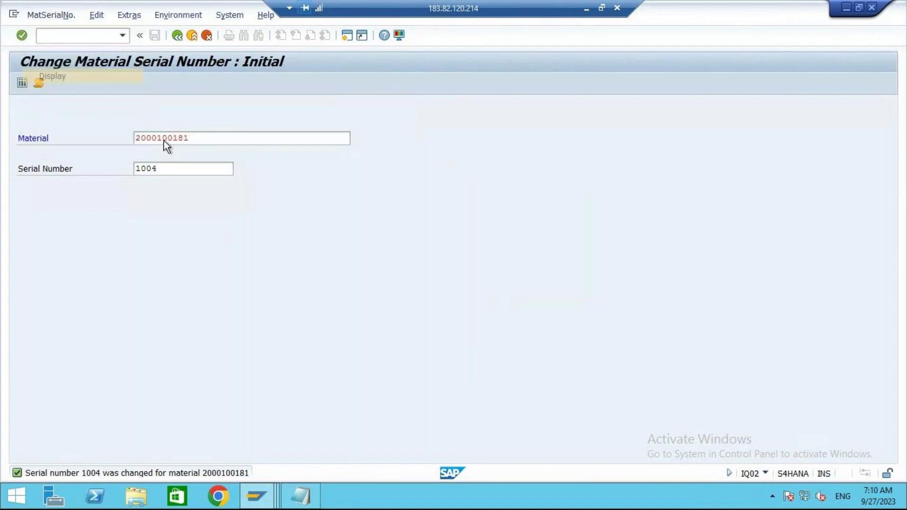
key("Return")
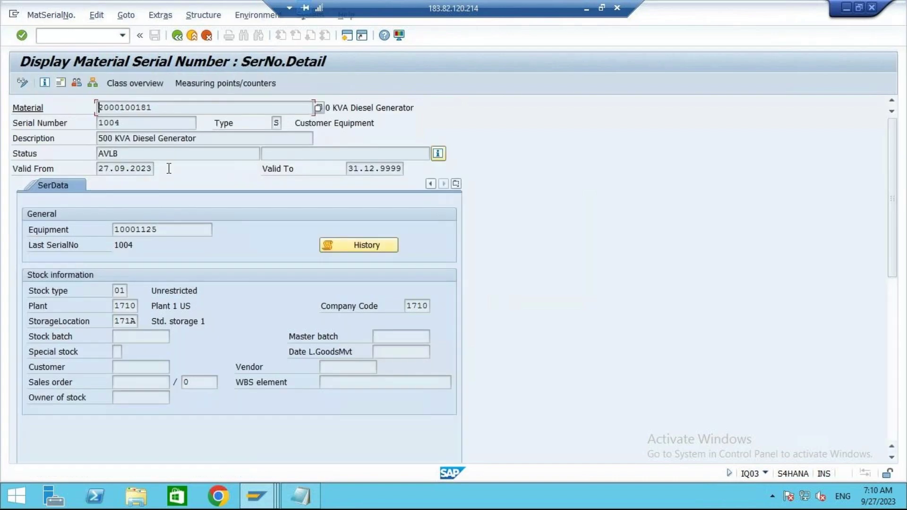
double_click(164, 228)
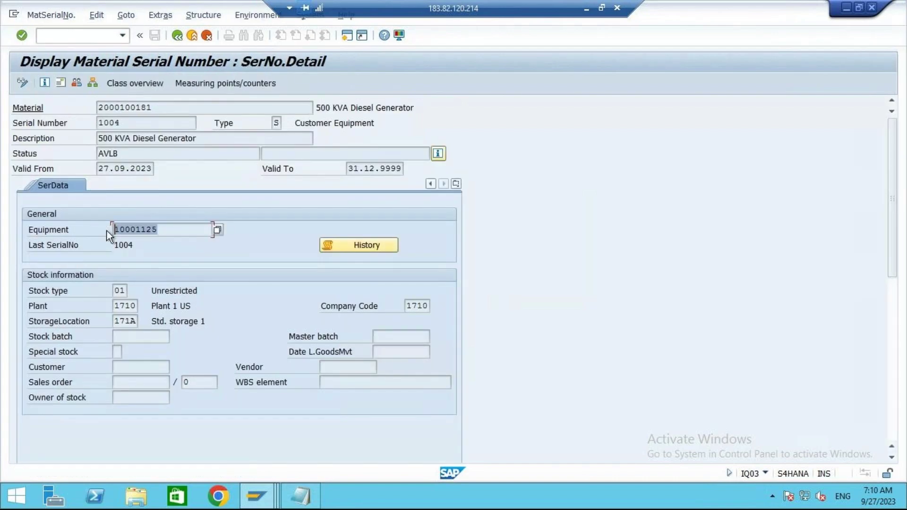
key("Home")
- Start transaction IE03 and display equipment 10001125
left_click(57, 38)
type("/nie03")
key("Return")
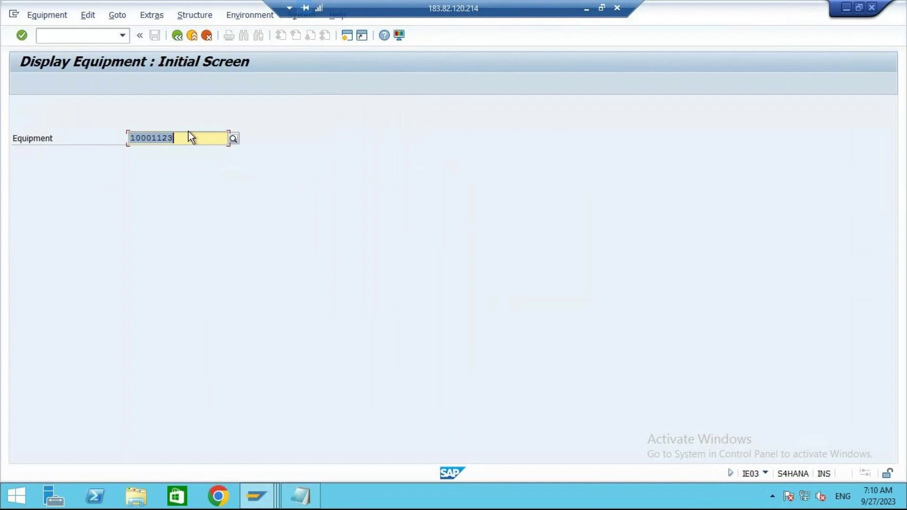
type("10001125")
key("Return")
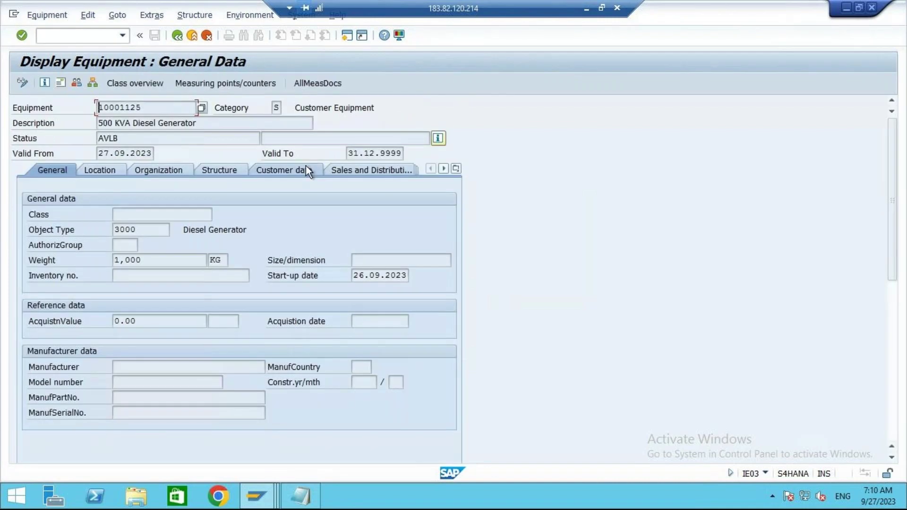
- Check the equipment's category and the construction type in its structure data
left_click_drag(294, 107, 375, 108)
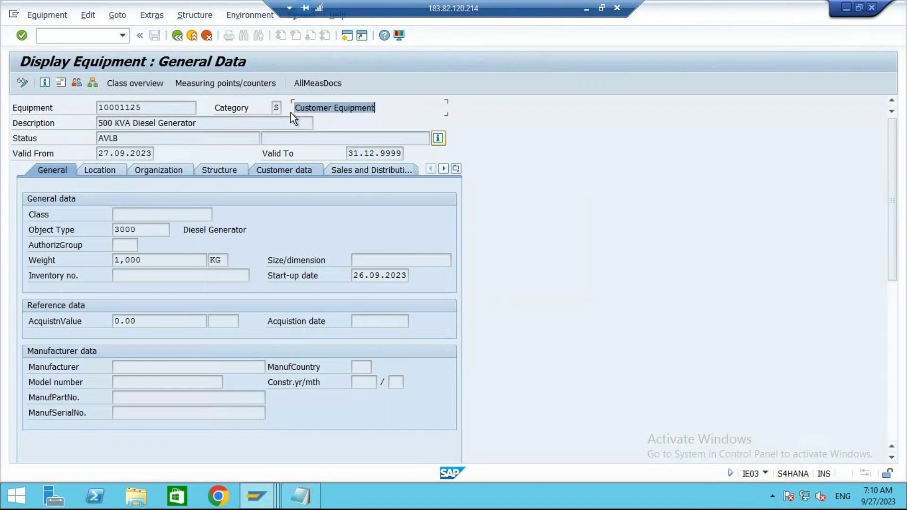
left_click(211, 171)
left_click_drag(175, 306, 94, 308)
- Examine the material and serial number in the equipment's serial data, request its history, and check the equipment number
left_click(456, 169)
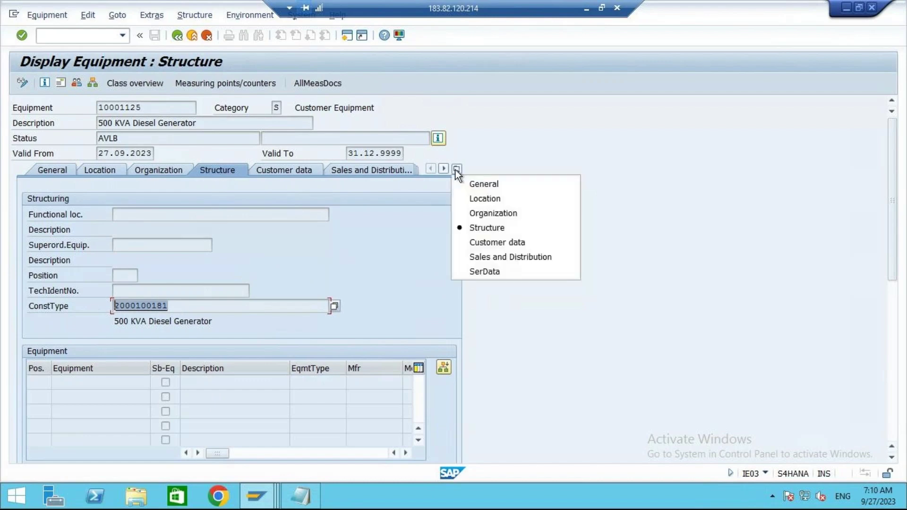
left_click(513, 271)
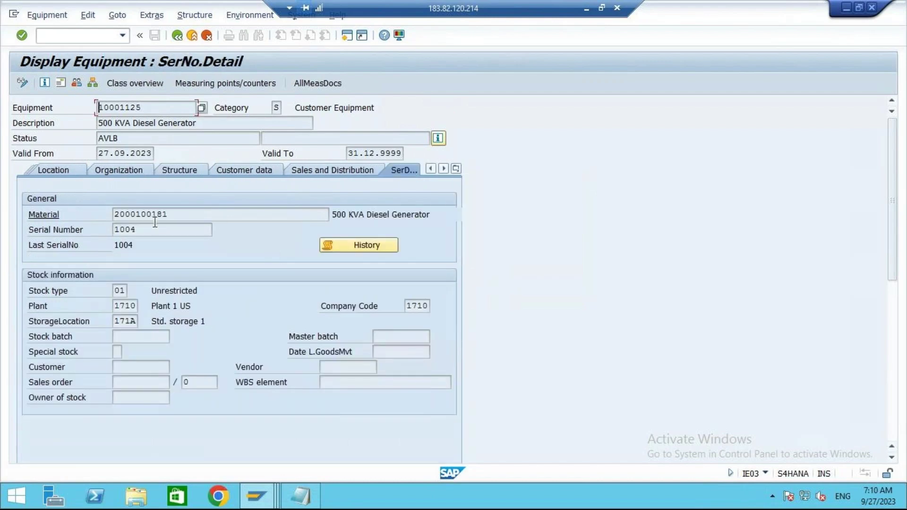
left_click_drag(171, 215, 78, 215)
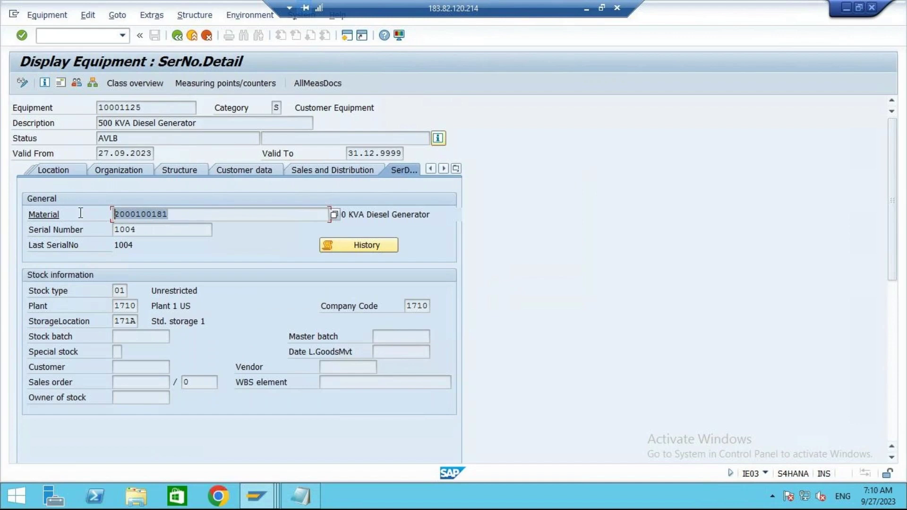
left_click_drag(145, 234, 104, 233)
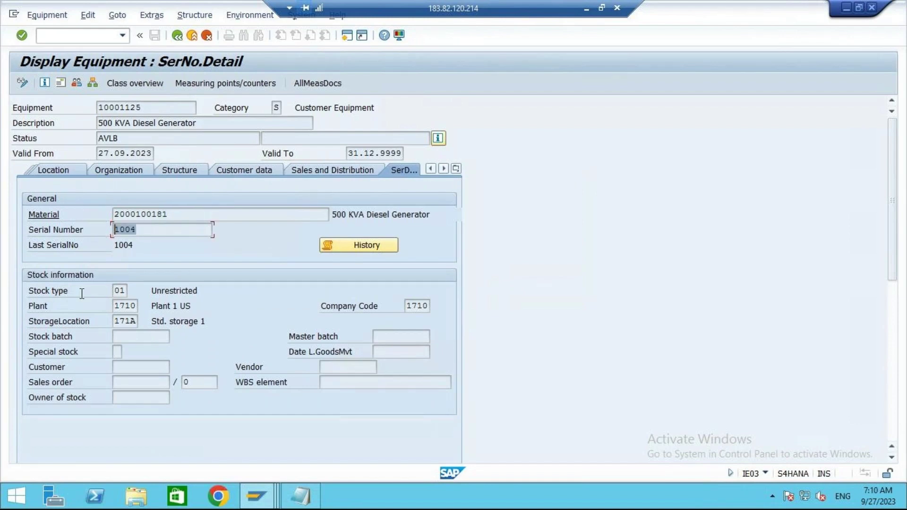
left_click(366, 244)
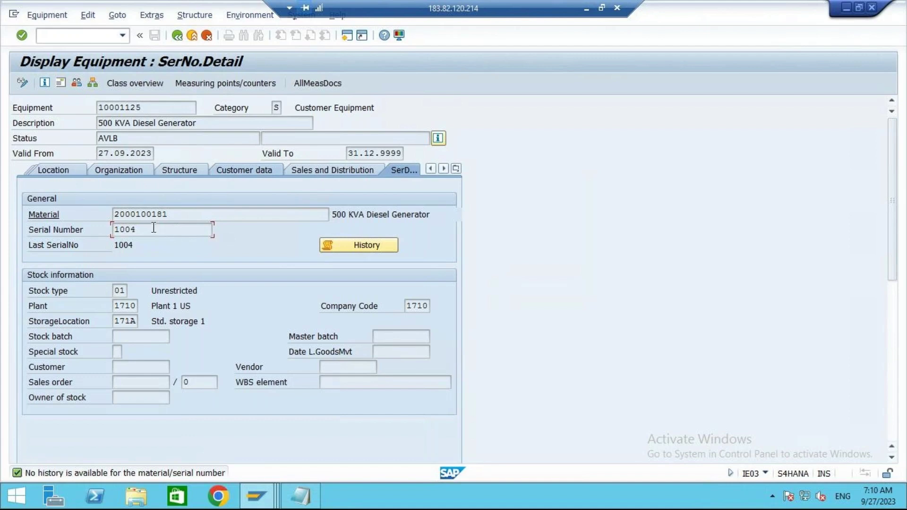
left_click_drag(143, 107, 68, 115)
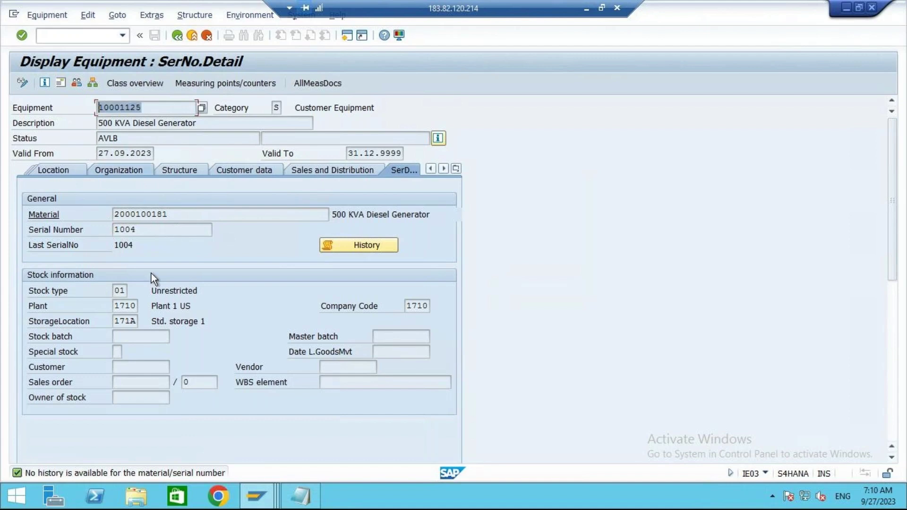